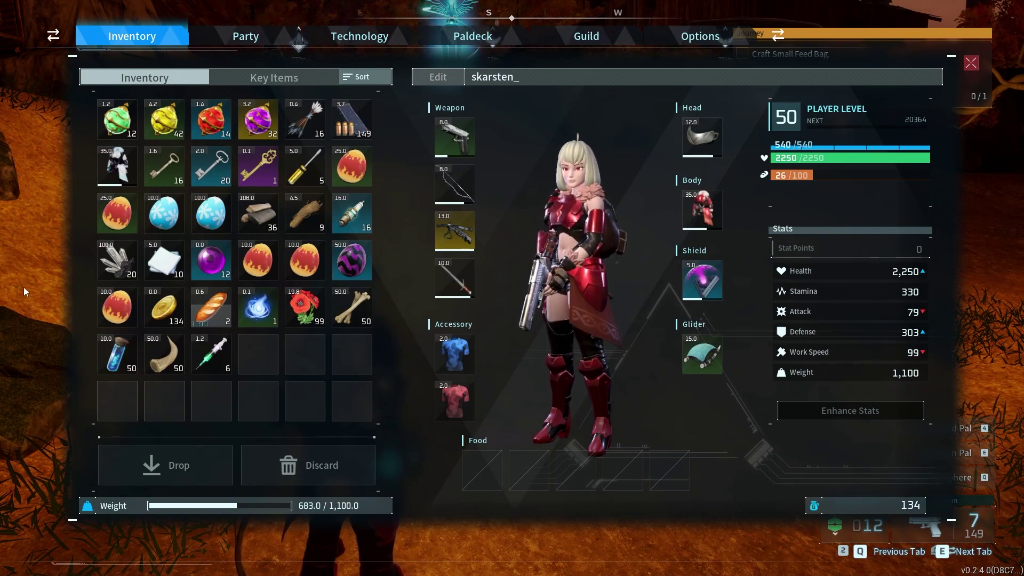
# - Return to Palworld's title screen via the pause menu, then choose Start Game
pyautogui.press('Escape')
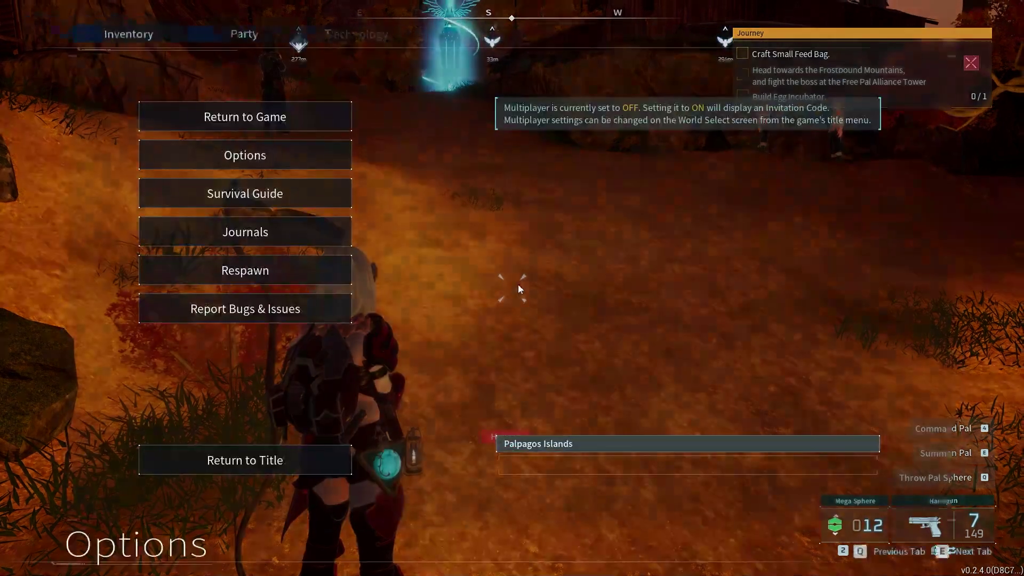
pyautogui.click(296, 463)
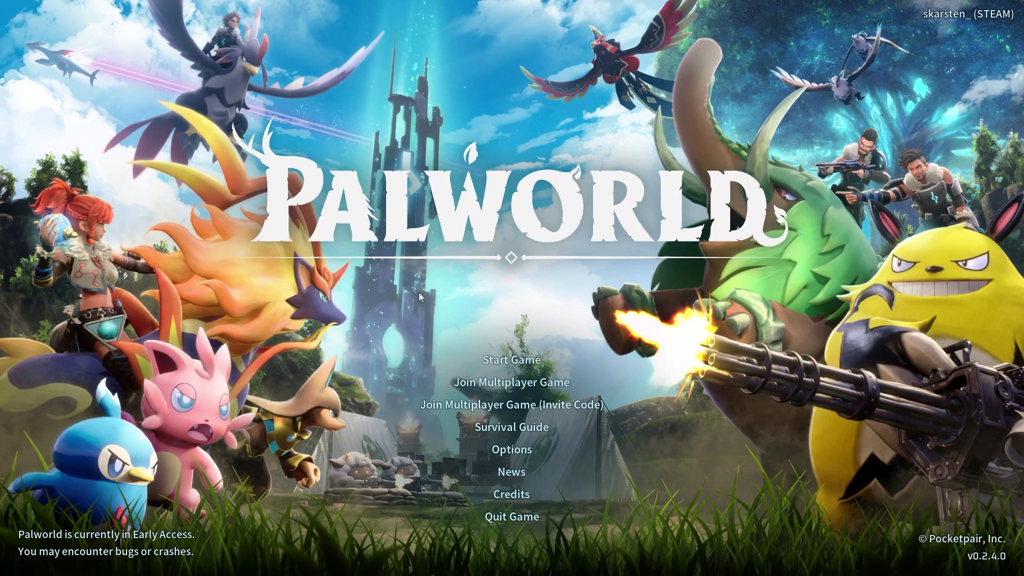
pyautogui.click(496, 360)
# - Load the Palpagos Islands world from the world list
pyautogui.click(319, 140)
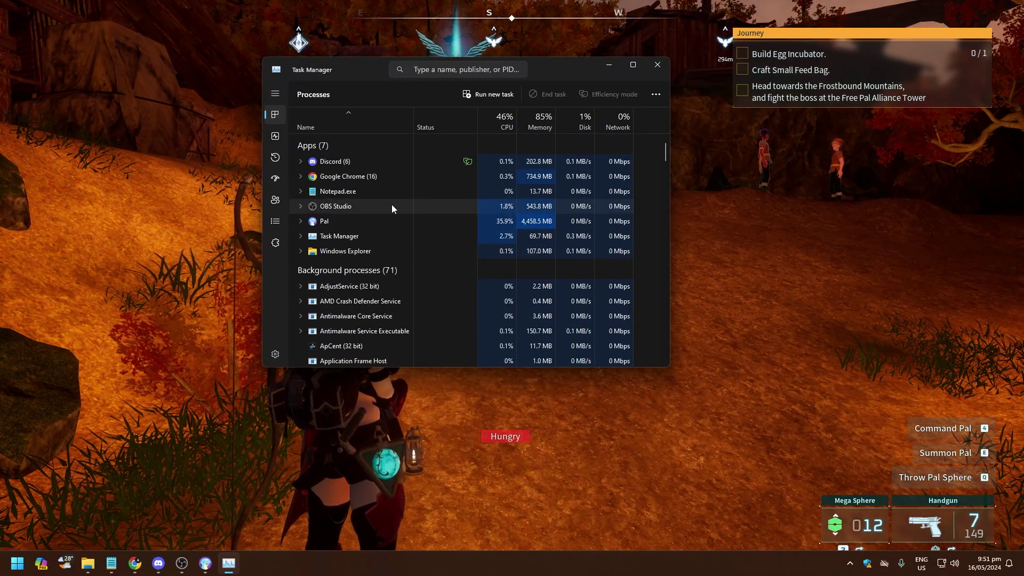
# - End the Pal process in Task Manager, close it, and reveal the system tray icons
pyautogui.click(348, 222)
pyautogui.rightClick(330, 226)
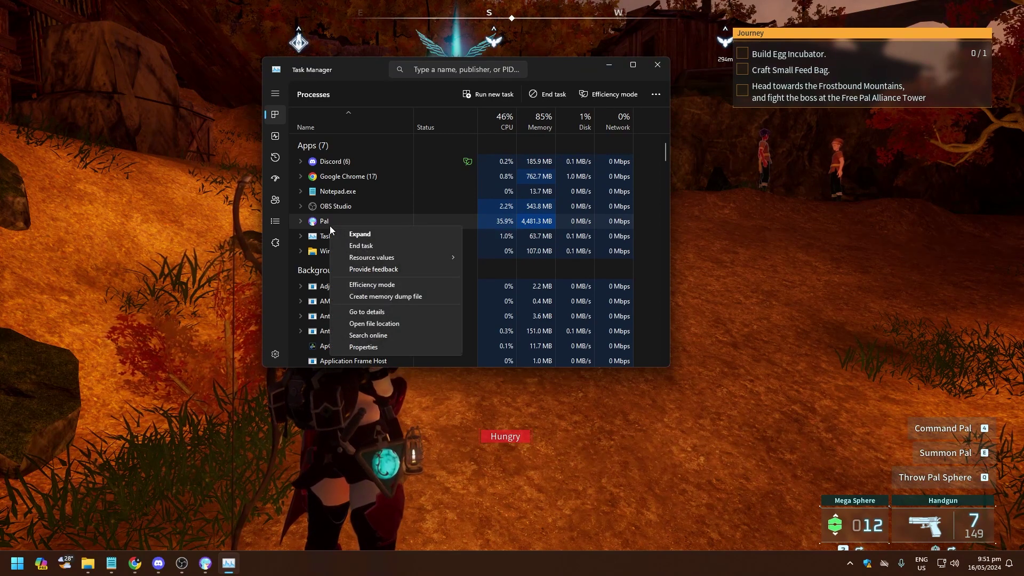
pyautogui.click(355, 247)
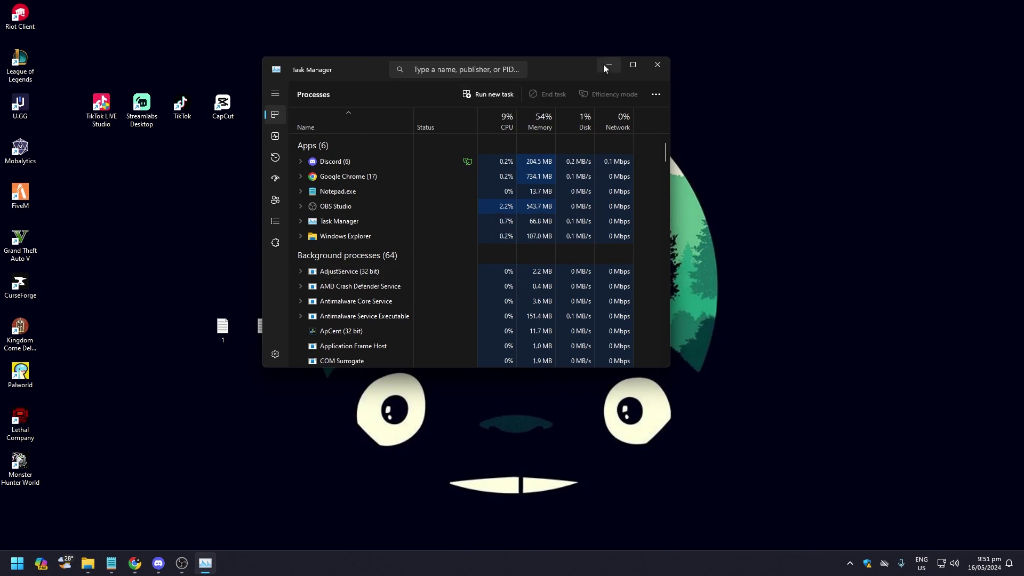
pyautogui.click(658, 65)
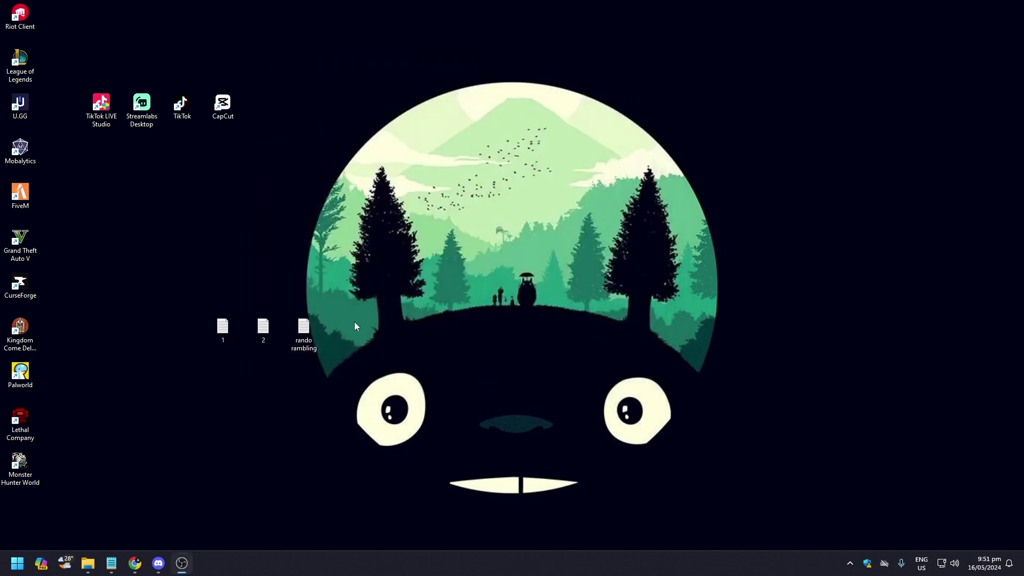
pyautogui.click(849, 564)
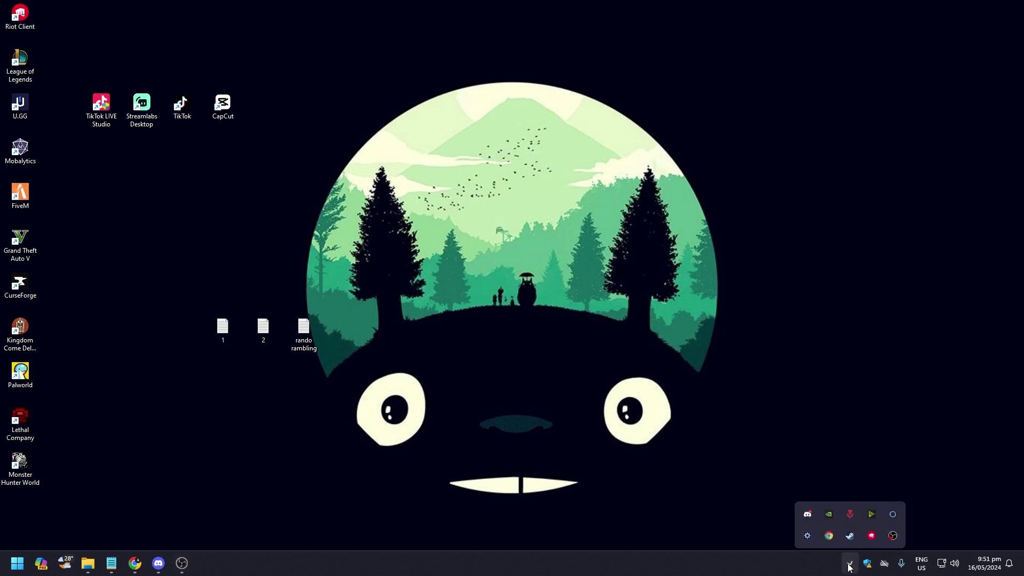
# - Launch Steam from the tray and reach Palworld's Properties from the Library
pyautogui.click(851, 533)
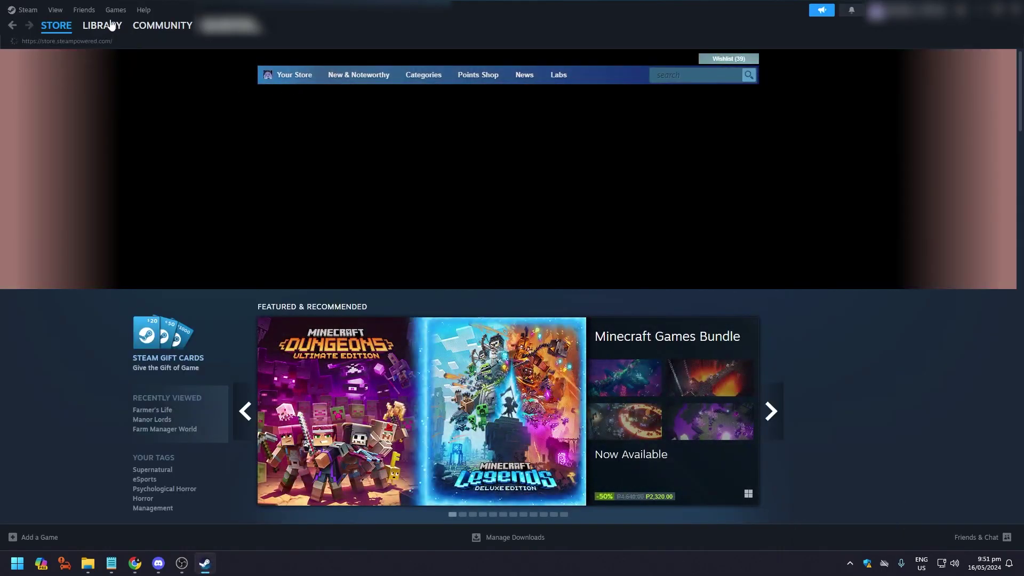
pyautogui.click(106, 26)
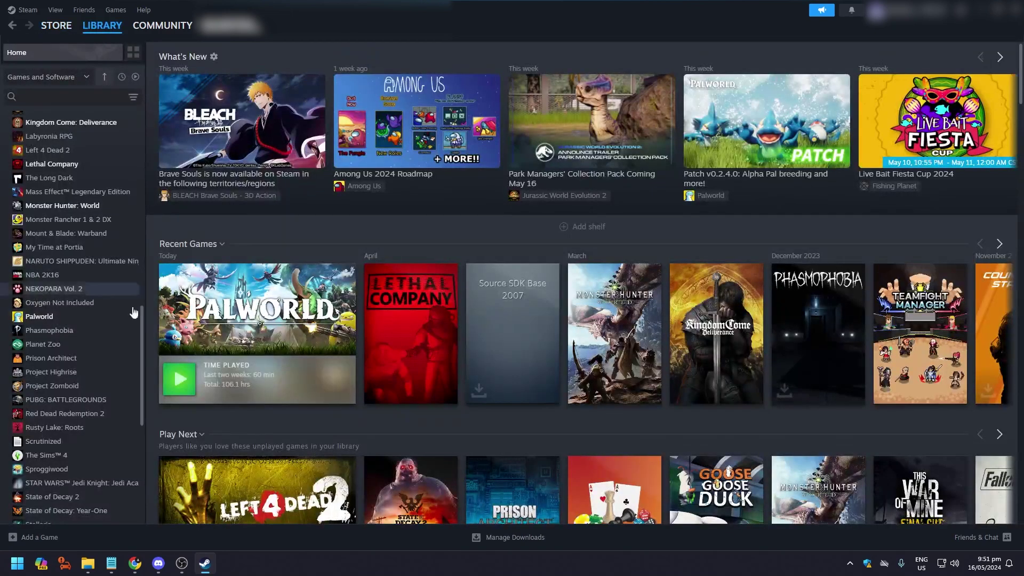
pyautogui.rightClick(54, 316)
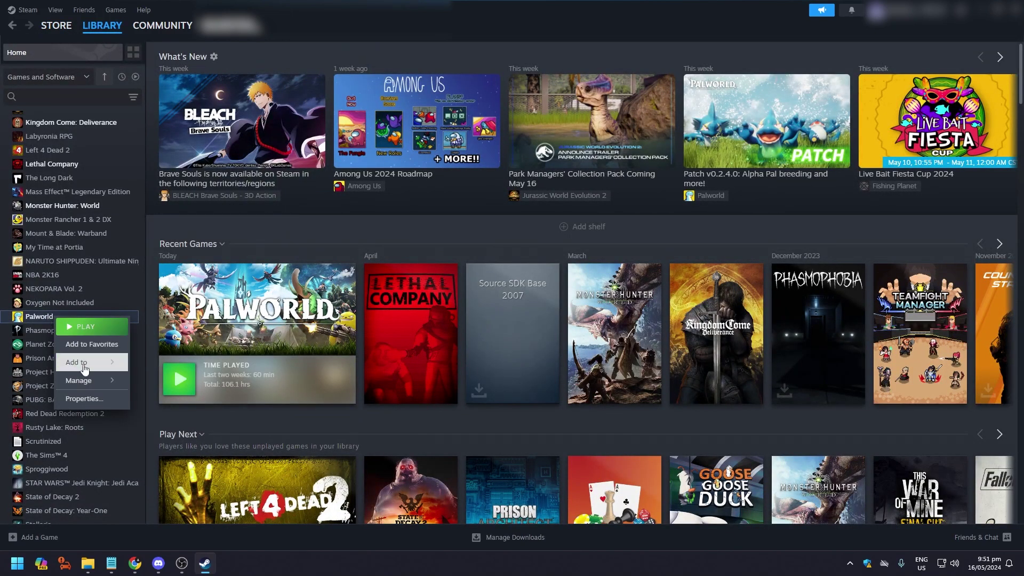
pyautogui.click(83, 397)
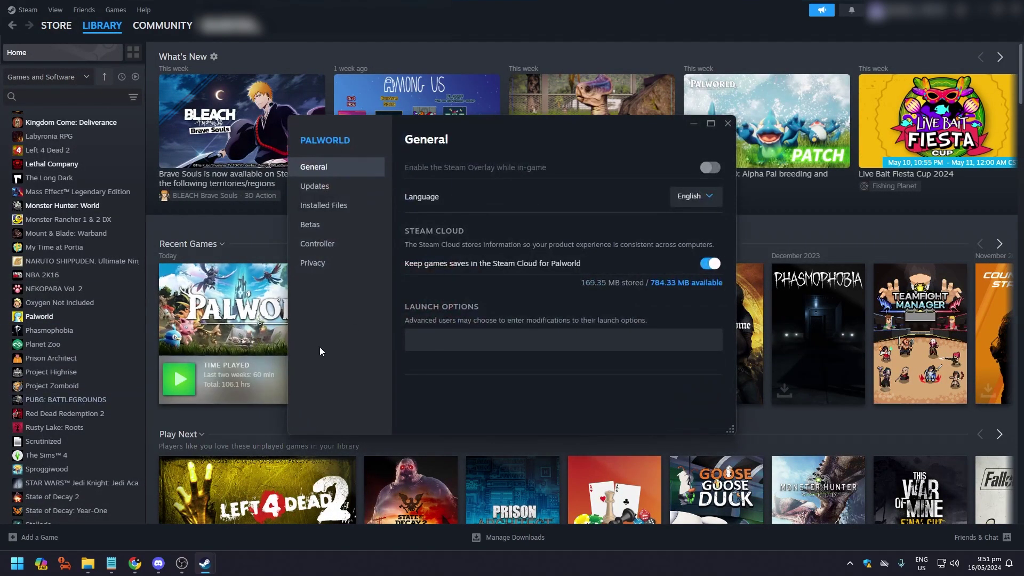
# - Verify integrity of Palworld's game files under Installed Files, close Properties, and bring up Chrome
pyautogui.click(333, 209)
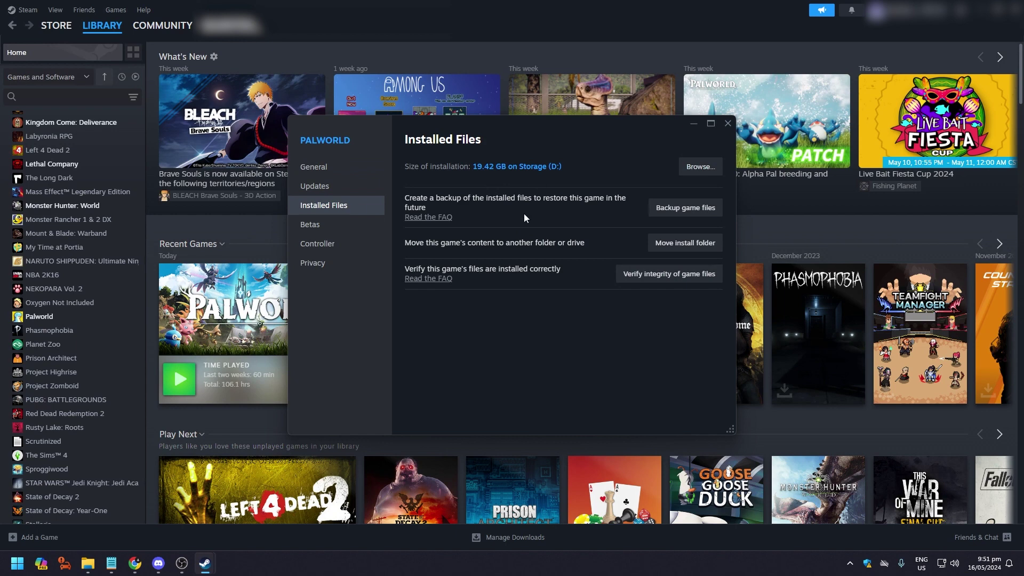
pyautogui.click(690, 282)
pyautogui.click(727, 123)
pyautogui.click(135, 562)
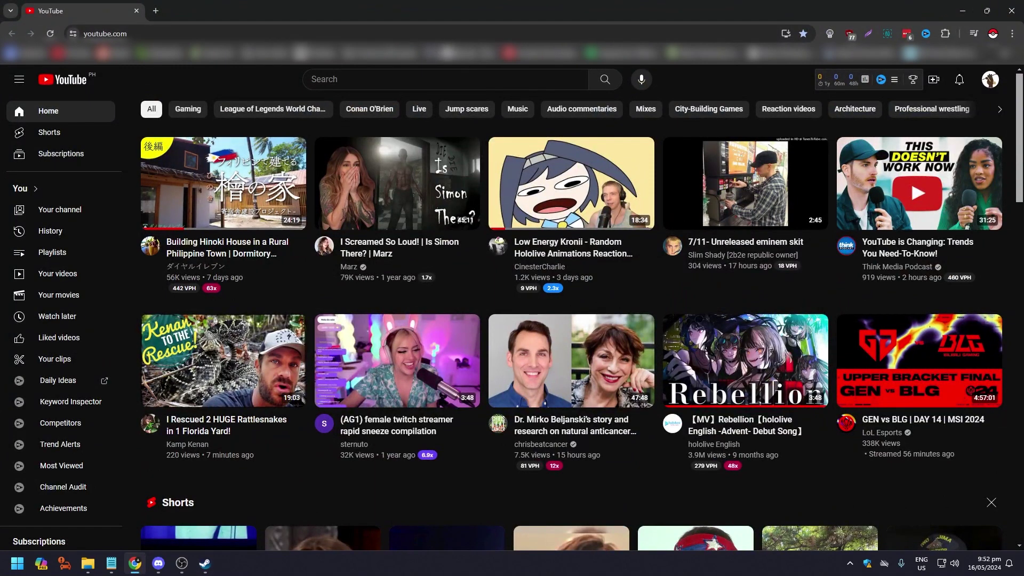
# - Load speedtest.net in a new tab from the bookmark and start the speed test
pyautogui.middleClick(462, 52)
pyautogui.click(198, 10)
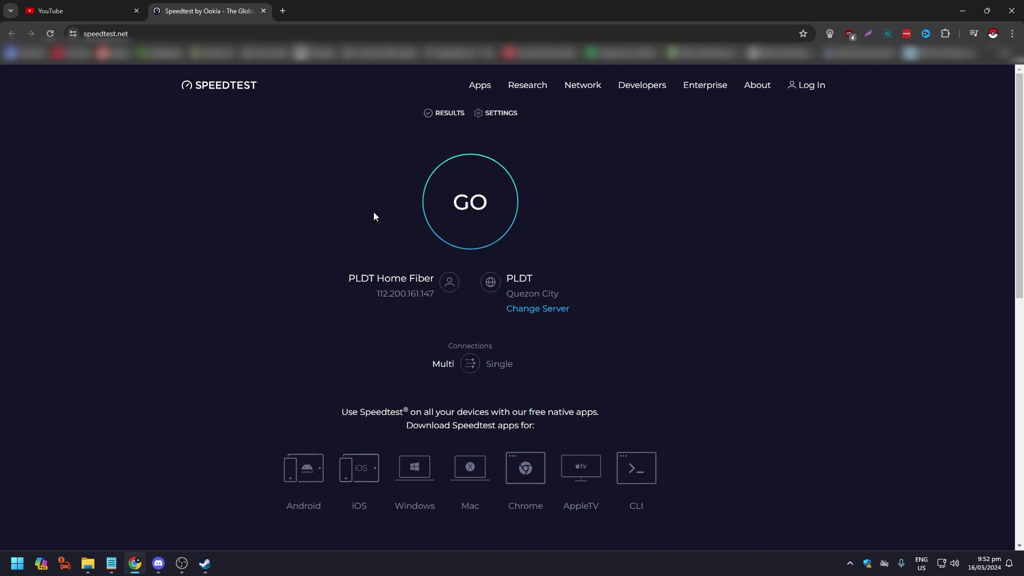
pyautogui.click(432, 204)
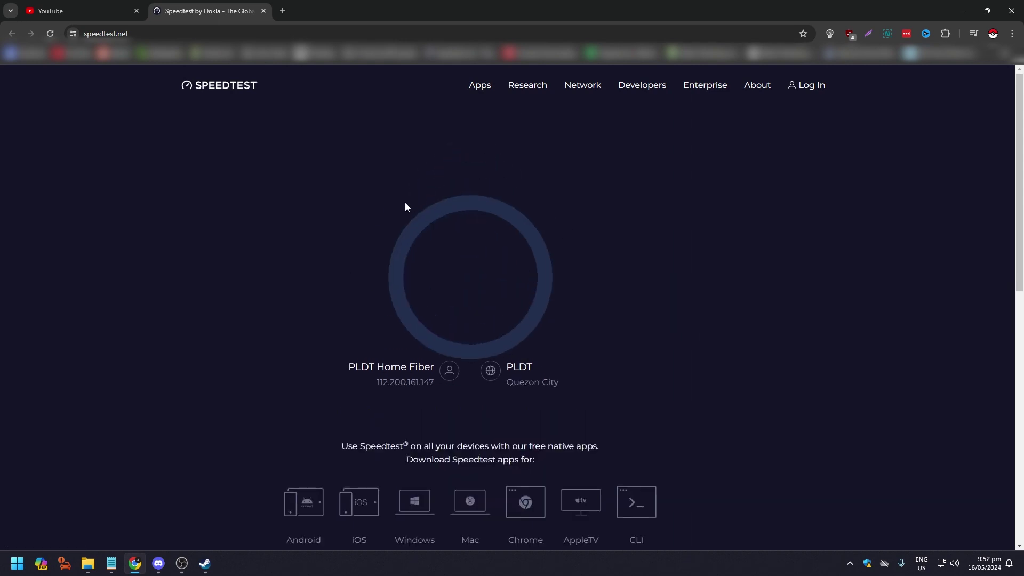